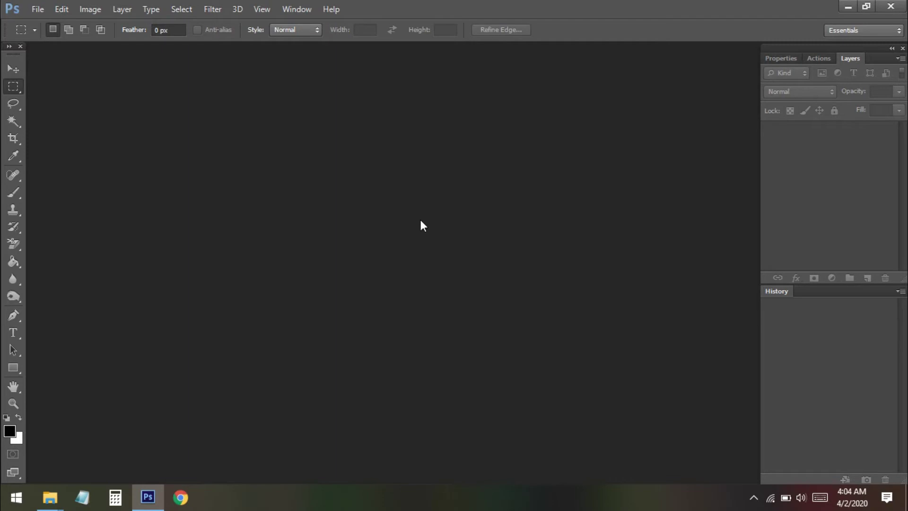
# Open the BREW22 label PDF from Downloads > Documents, importing its page at 300 ppi.
pyautogui.doubleClick(424, 226)
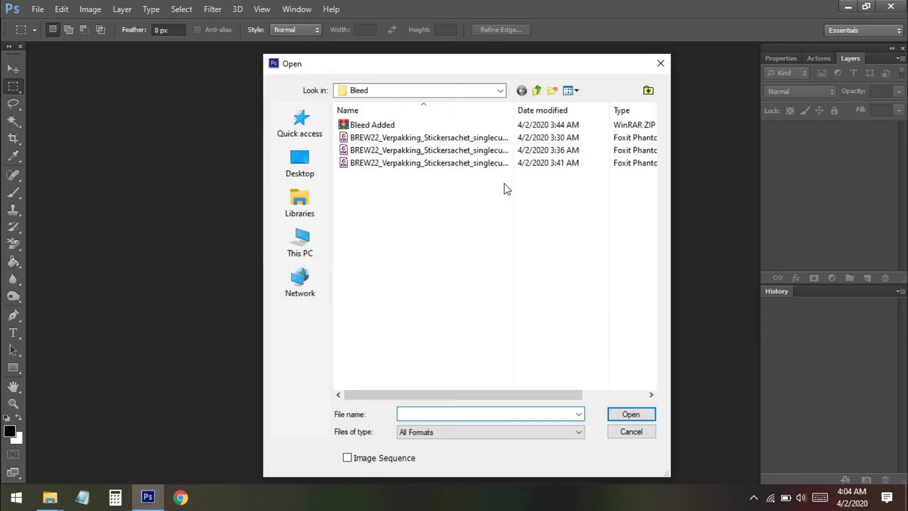
pyautogui.click(300, 240)
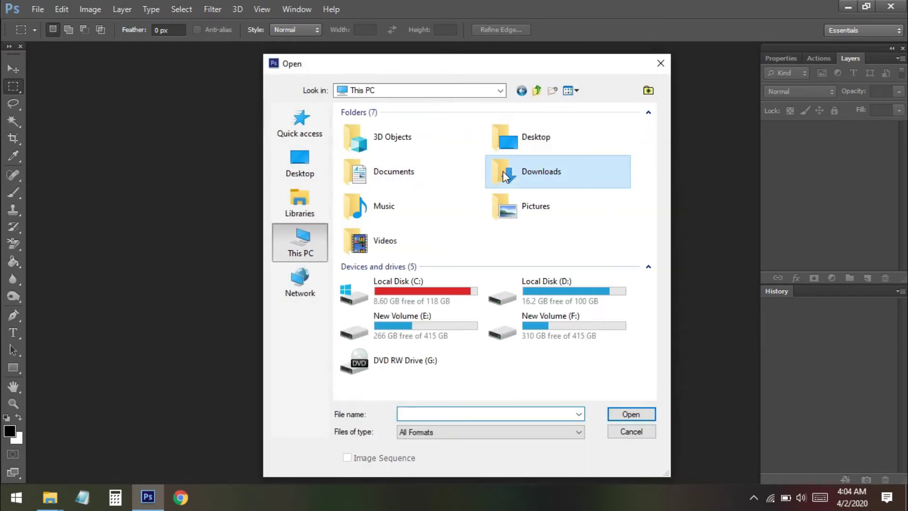
pyautogui.doubleClick(503, 171)
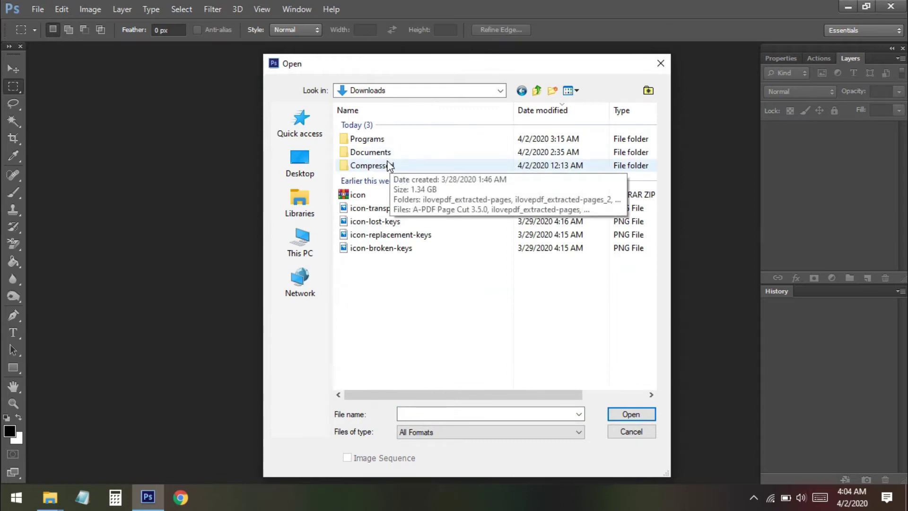
pyautogui.doubleClick(390, 152)
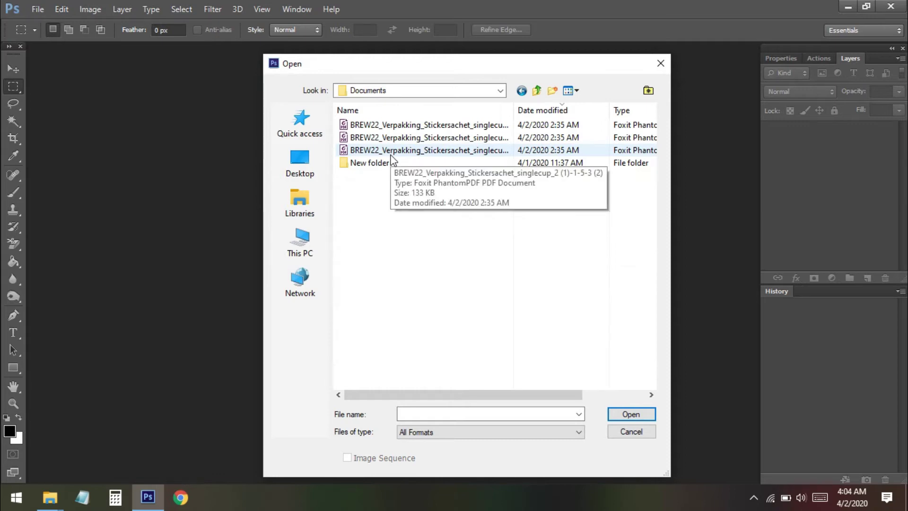
pyautogui.doubleClick(390, 156)
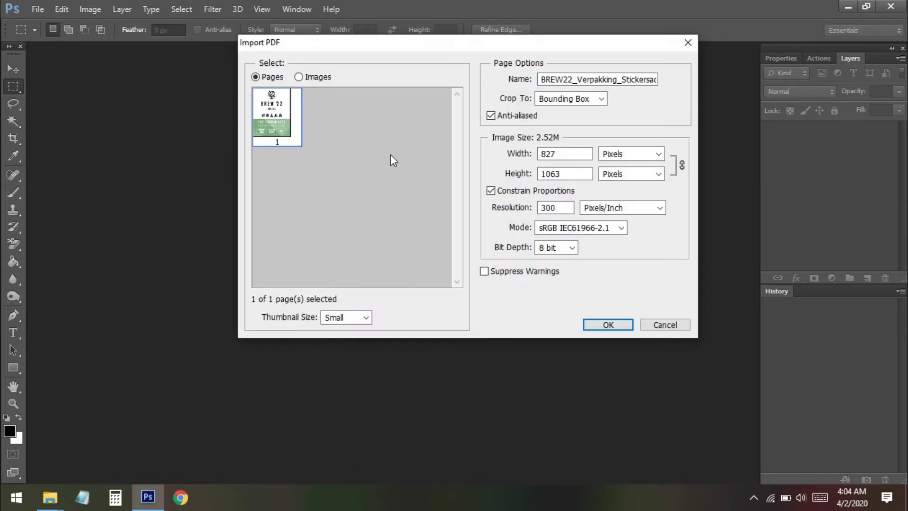
pyautogui.click(589, 322)
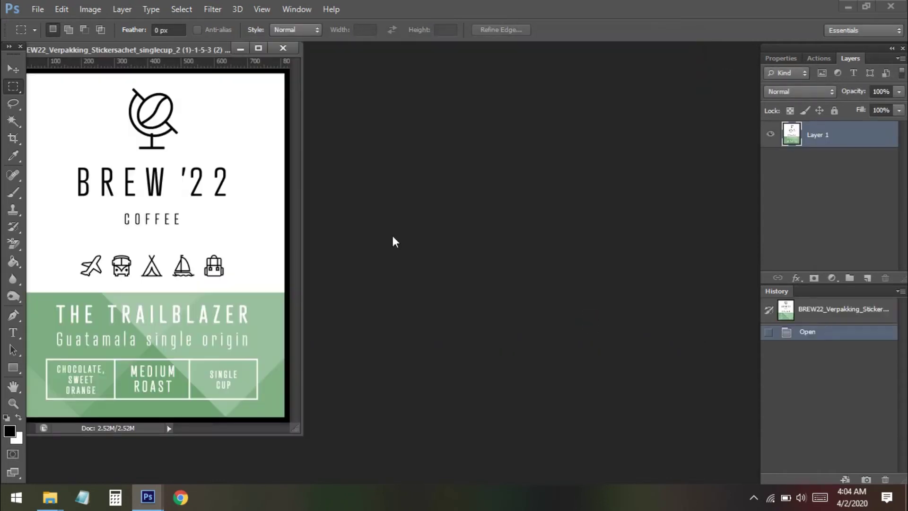
# Centre the label's document window and zoom out to about 41% to see the whole page.
pyautogui.moveTo(204, 50); pyautogui.dragTo(458, 63)
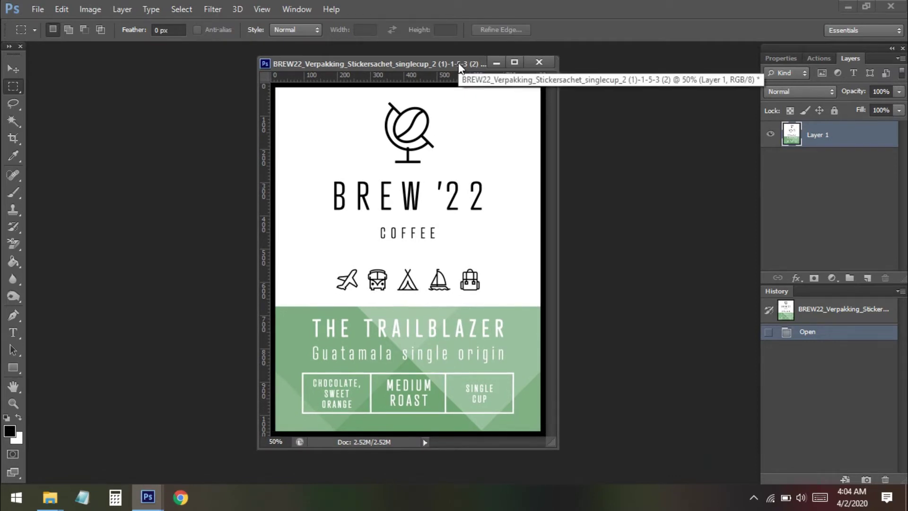
pyautogui.keyDown('alt'); pyautogui.scroll(-2, 496, 211); pyautogui.keyUp('alt')
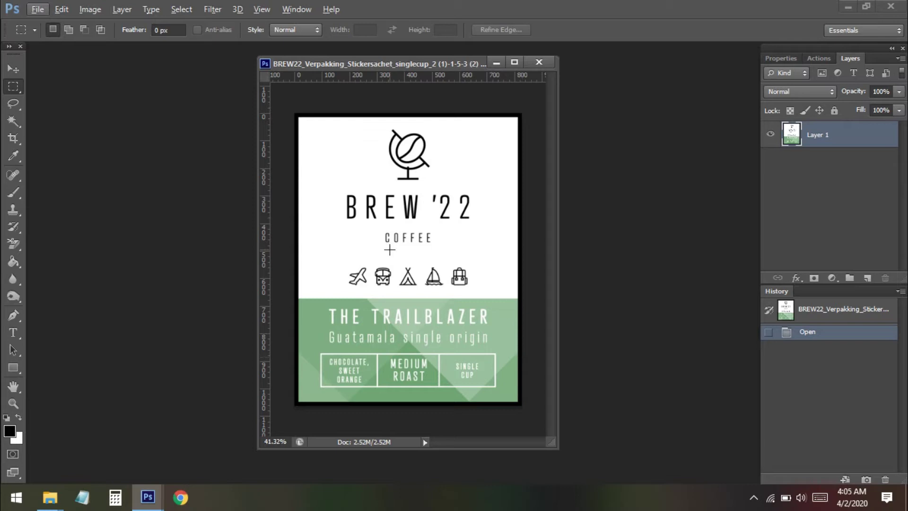
# Show rulers with Ctrl+R and drag guides onto the label's top, bottom and side edges.
pyautogui.press('alt')
pyautogui.hotkey('ctrl', 'r')
pyautogui.hotkey('ctrl', 'r')
pyautogui.hotkey('ctrl', 'r')
pyautogui.hotkey('ctrl', 'r')
pyautogui.moveTo(427, 81); pyautogui.dragTo(426, 112)
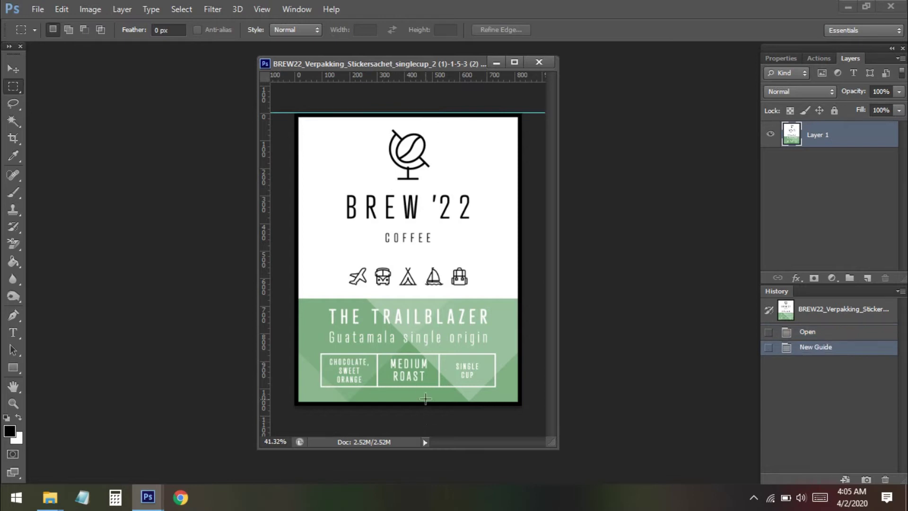
pyautogui.moveTo(430, 79); pyautogui.dragTo(437, 406)
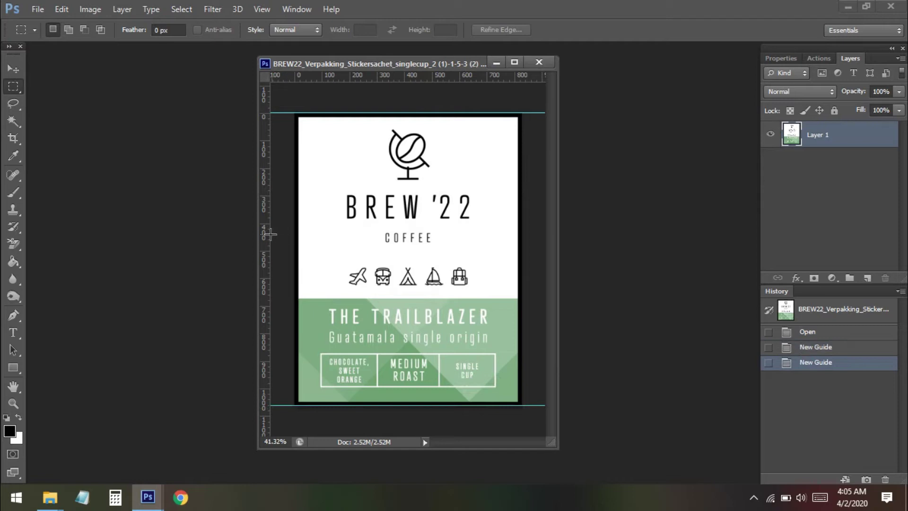
pyautogui.moveTo(266, 239); pyautogui.dragTo(294, 238)
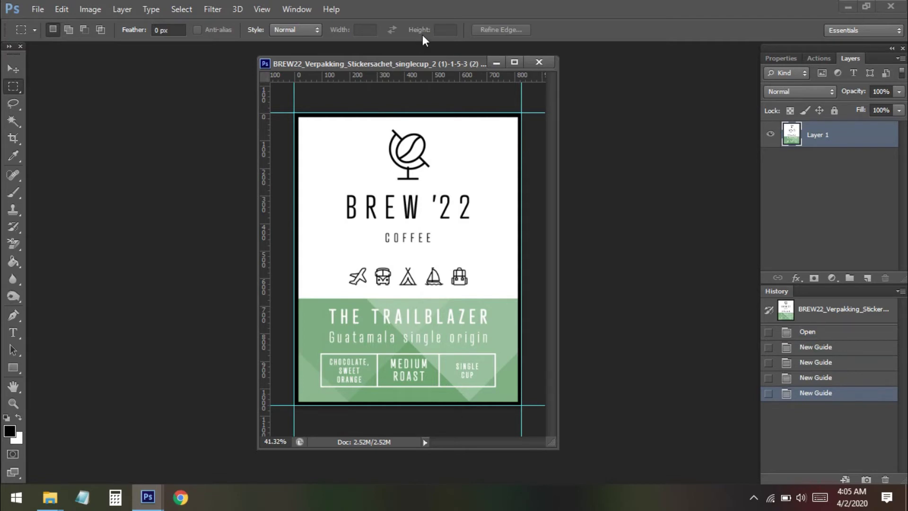
# Grow the canvas by a relative 10 mm width and 10 mm height around the centre anchor.
pyautogui.rightClick(377, 69)
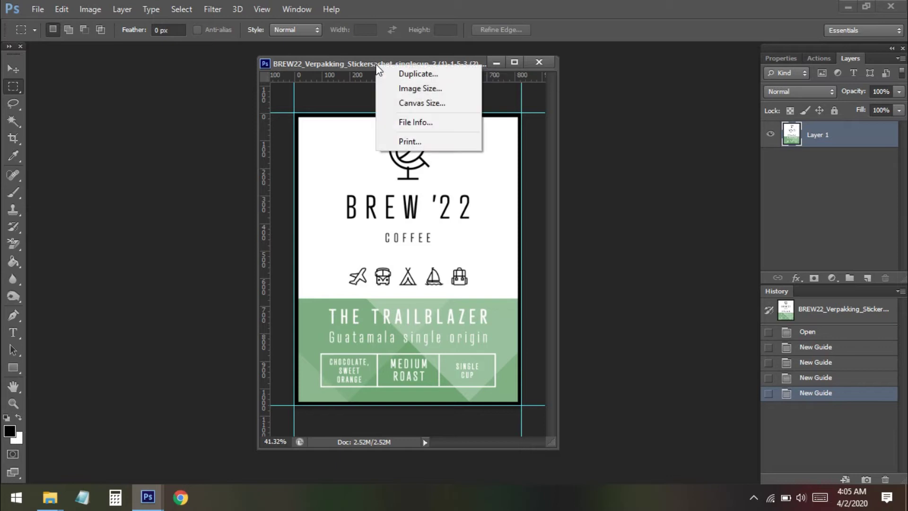
pyautogui.click(430, 107)
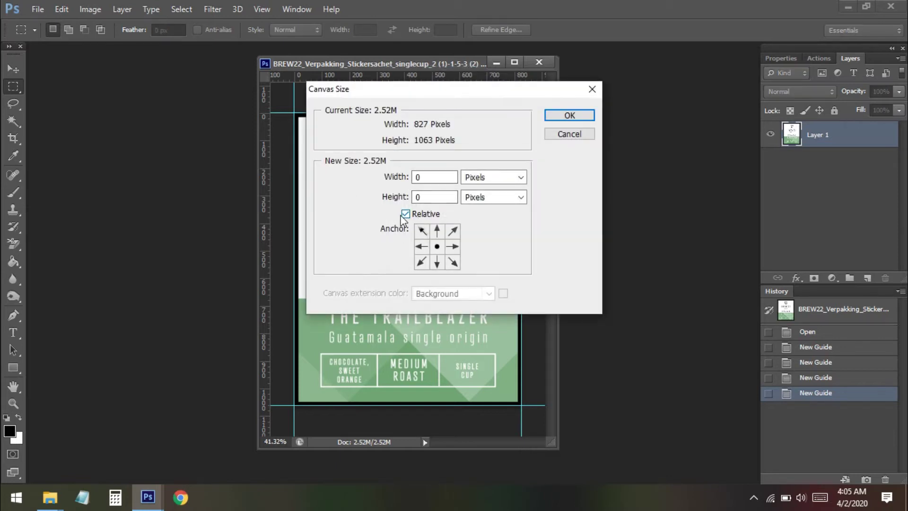
pyautogui.click(411, 214)
pyautogui.click(411, 214)
pyautogui.click(401, 178)
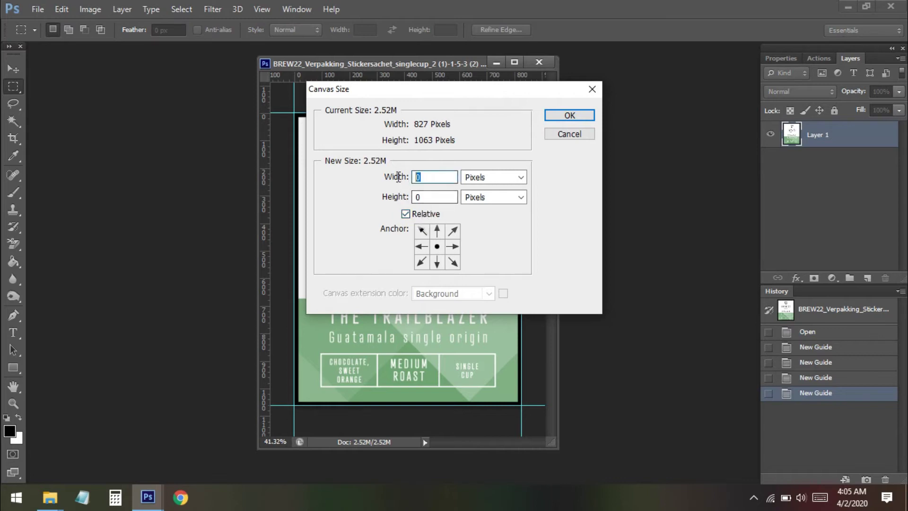
pyautogui.click(492, 177)
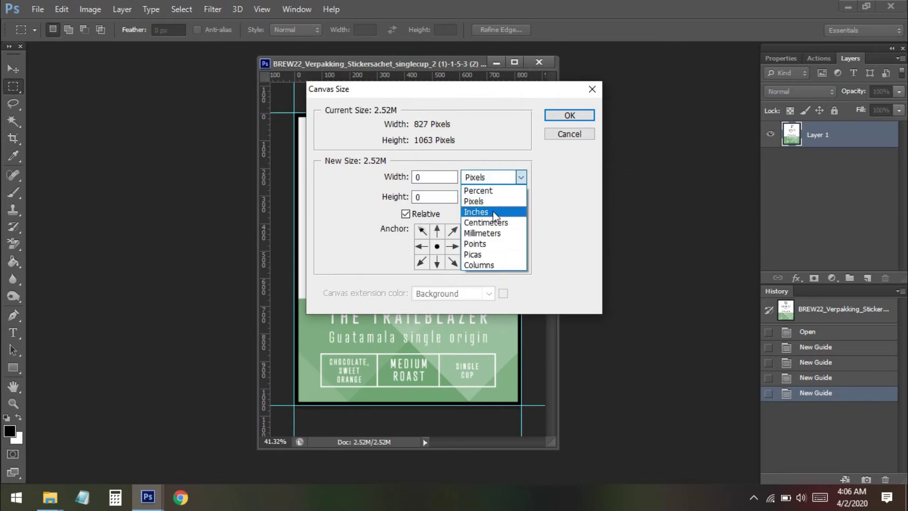
pyautogui.click(491, 233)
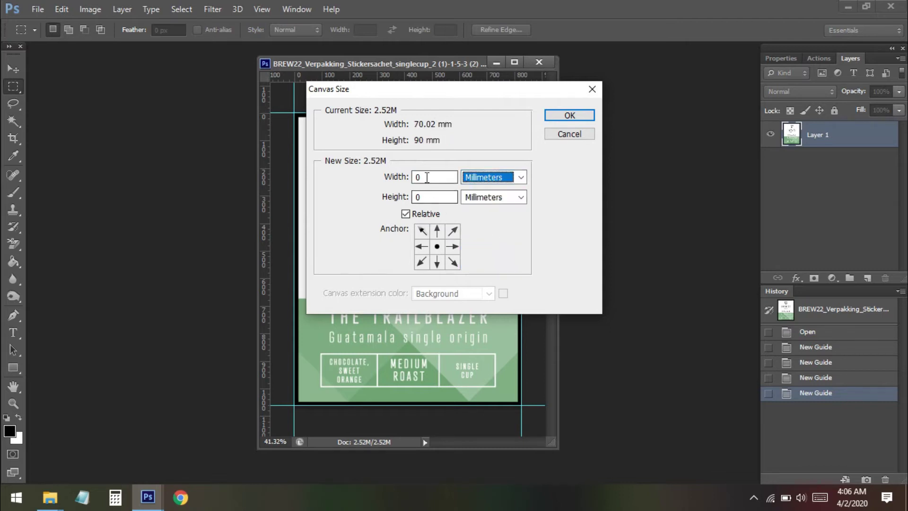
pyautogui.click(408, 178)
pyautogui.write('10')
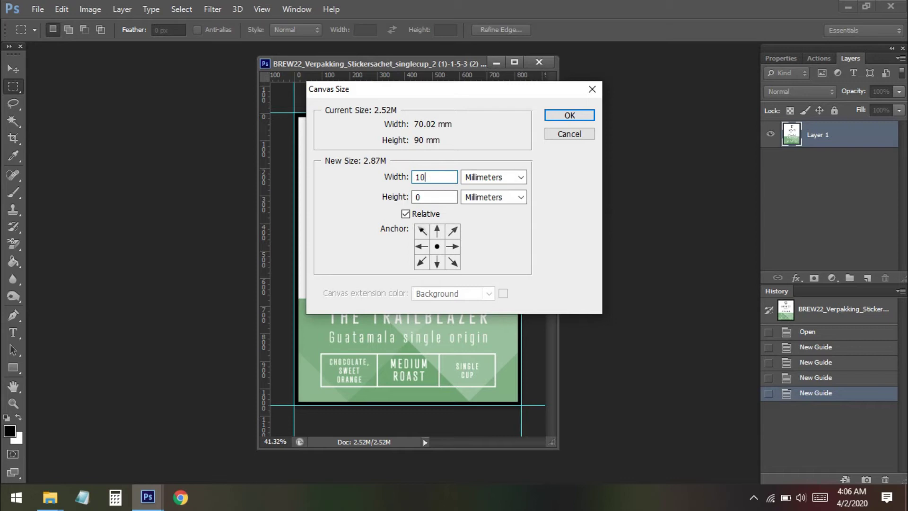
pyautogui.click(405, 201)
pyautogui.write('10')
pyautogui.click(572, 115)
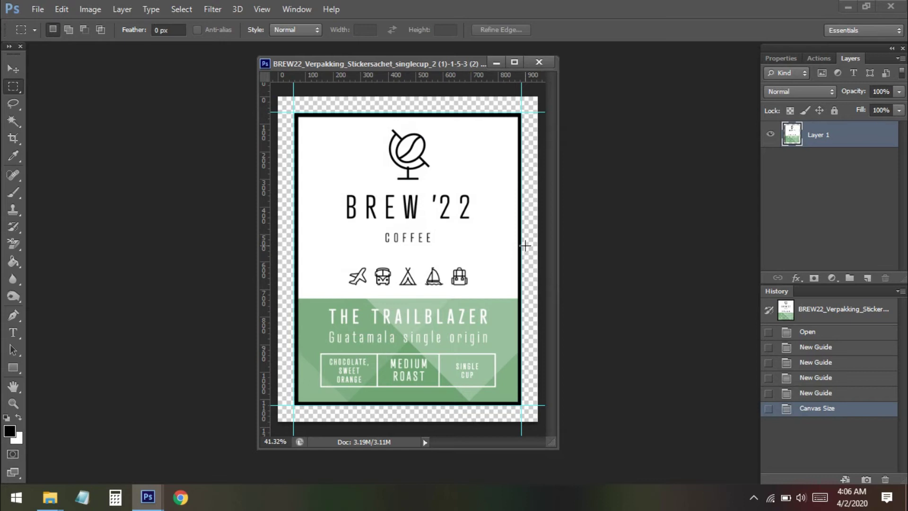
# Add a new layer and select a single-pixel row along the top guide with Single Row Marquee.
pyautogui.rightClick(13, 86)
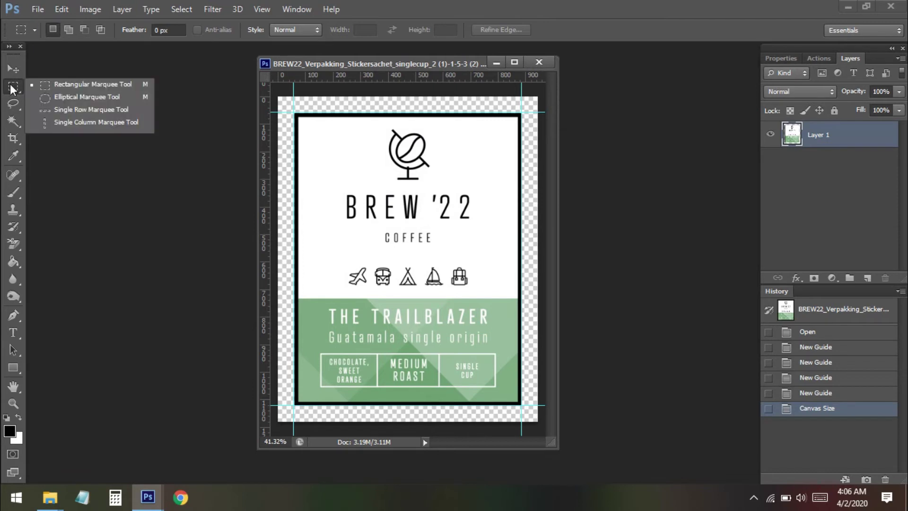
pyautogui.click(70, 111)
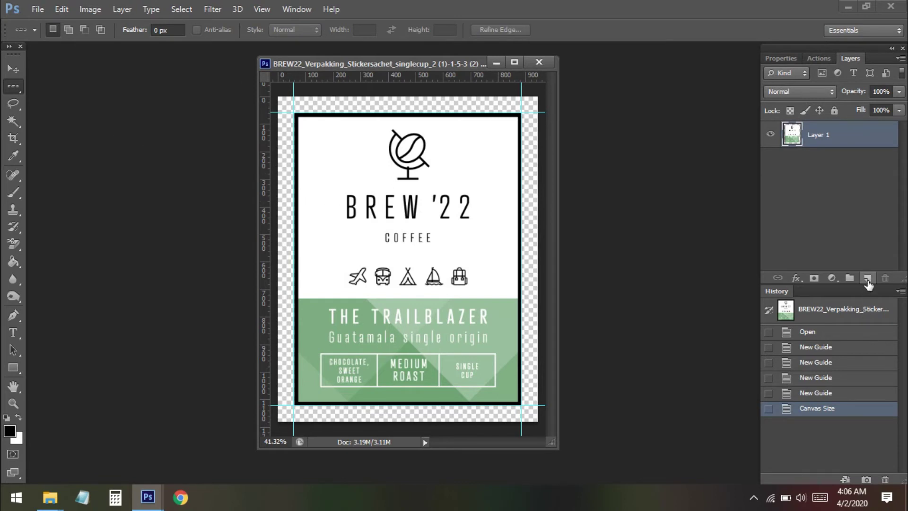
pyautogui.click(867, 279)
pyautogui.click(833, 166)
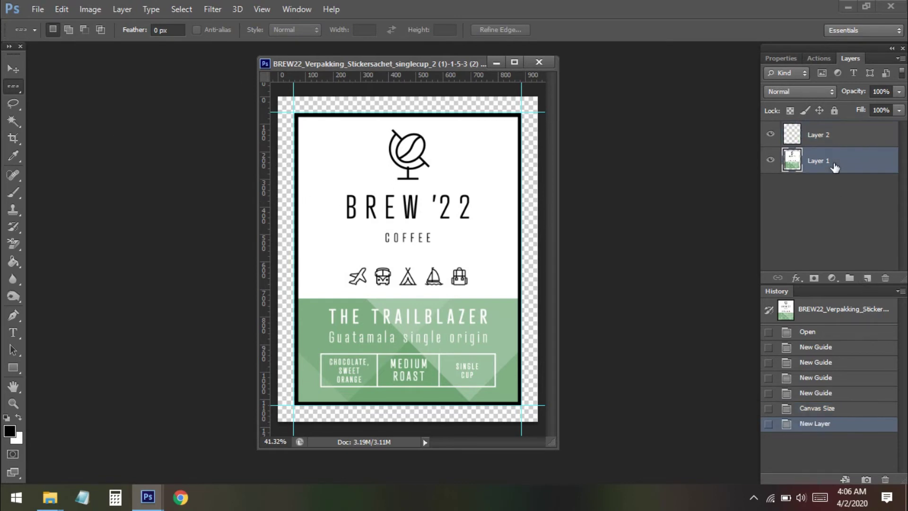
pyautogui.scroll(2, 318, 135)
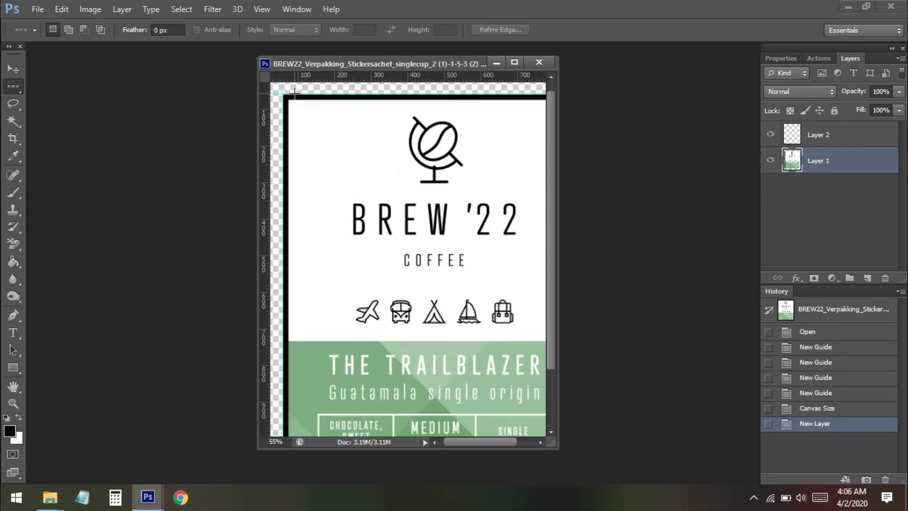
pyautogui.scroll(1, 294, 94)
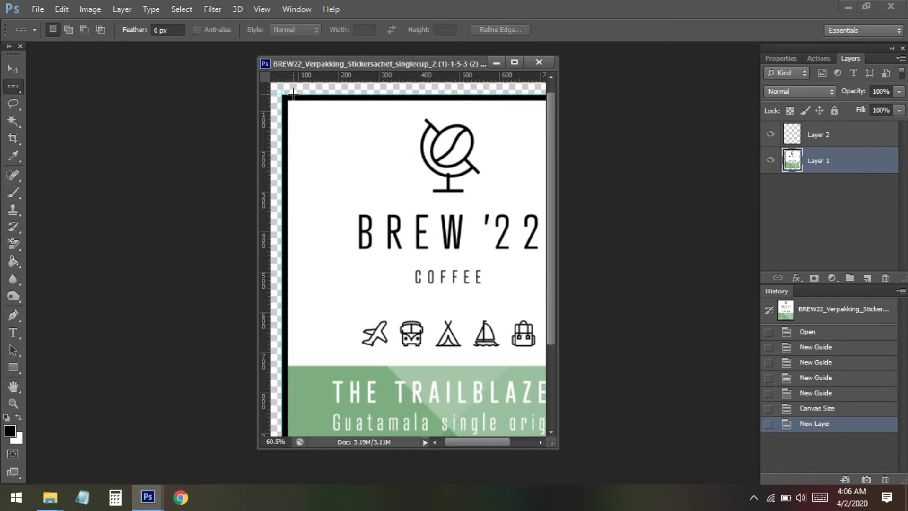
pyautogui.click(294, 93)
pyautogui.scroll(-4, 393, 140)
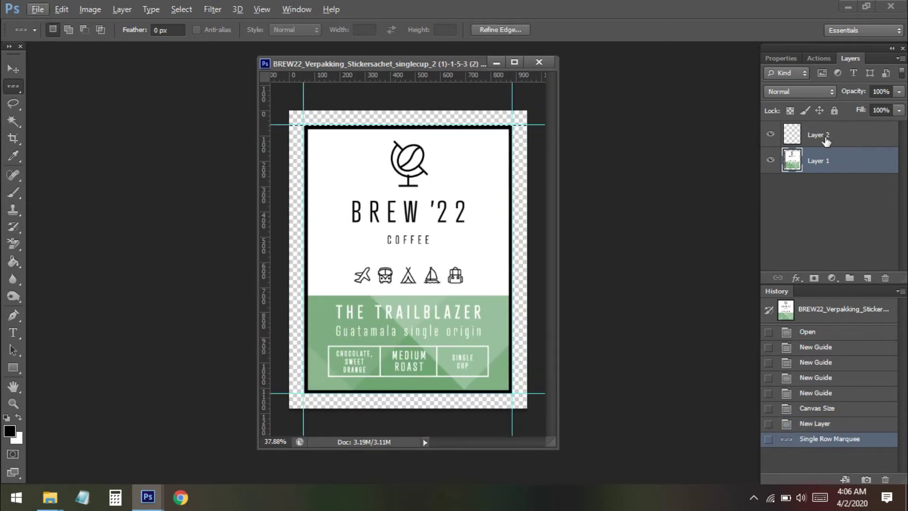
# Rename the new layer to CropMark.
pyautogui.click(824, 137)
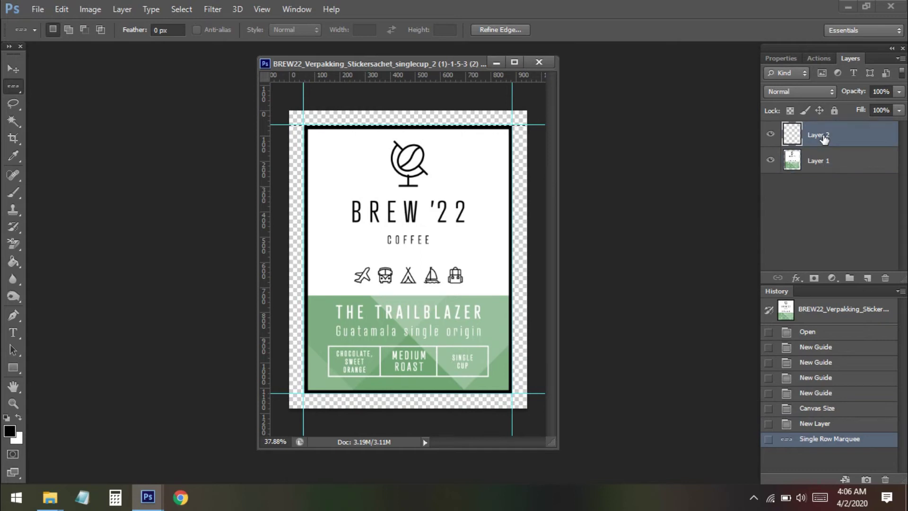
pyautogui.doubleClick(825, 136)
pyautogui.write('CropMark')
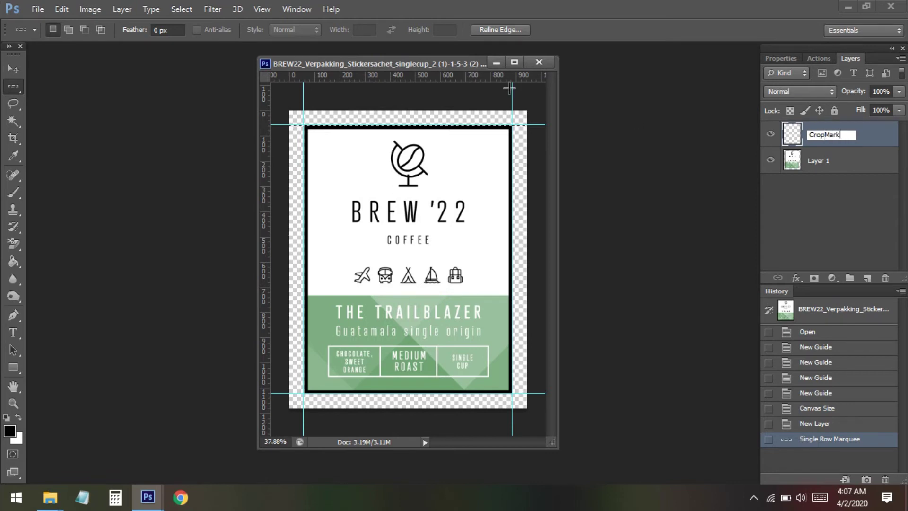
pyautogui.press('Return')
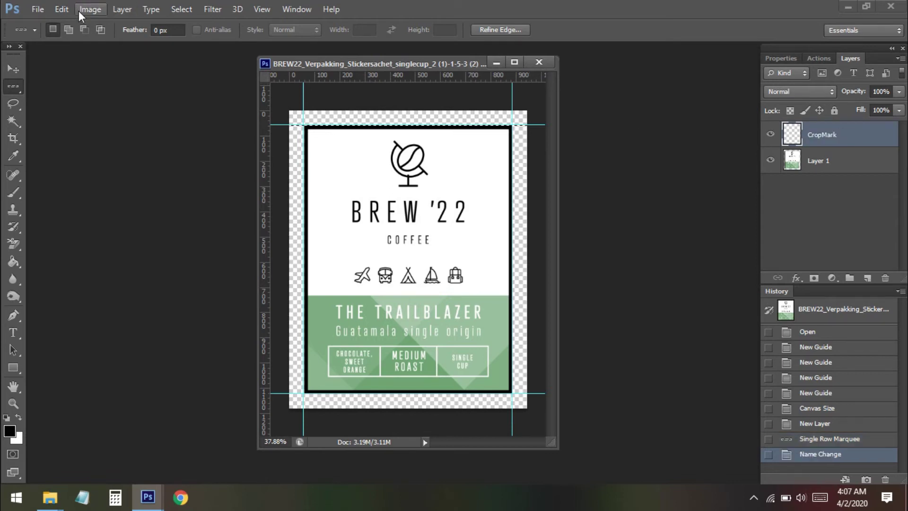
# Stroke the top row selection with a 1 px black centred line.
pyautogui.click(61, 9)
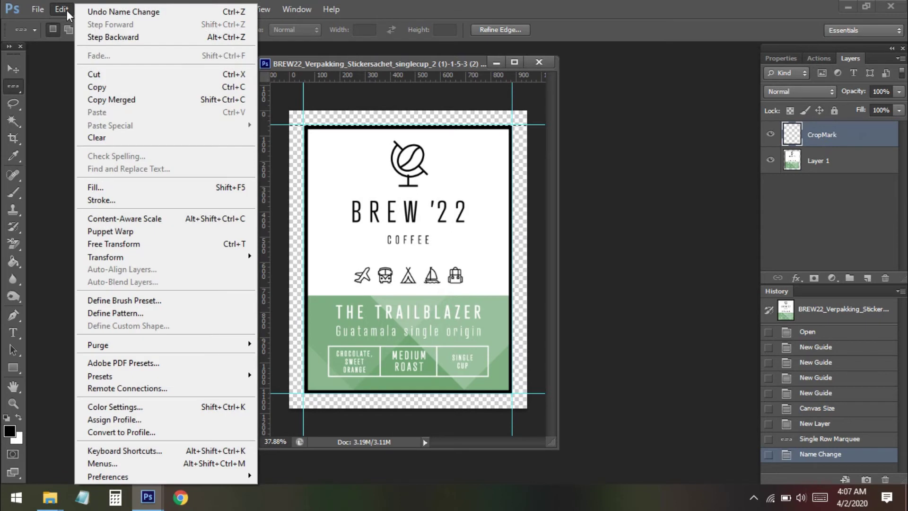
pyautogui.click(112, 200)
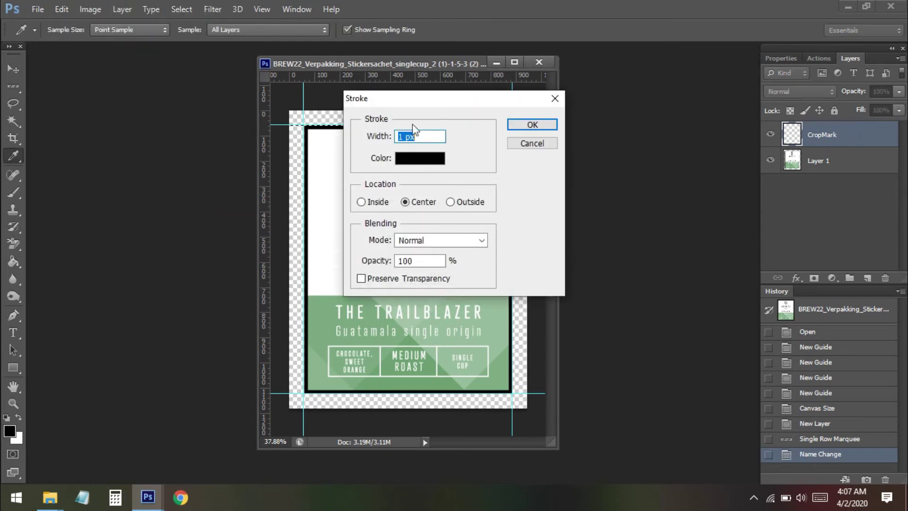
pyautogui.moveTo(412, 98); pyautogui.dragTo(529, 113)
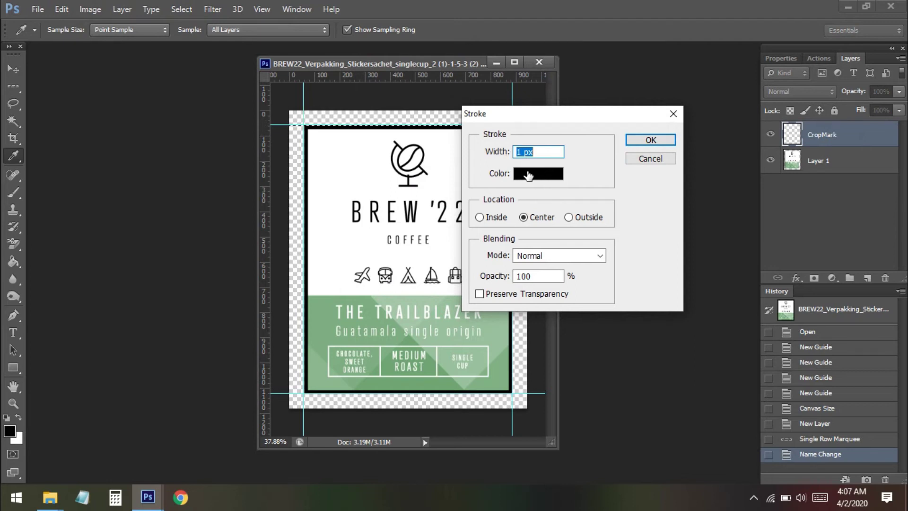
pyautogui.click(670, 145)
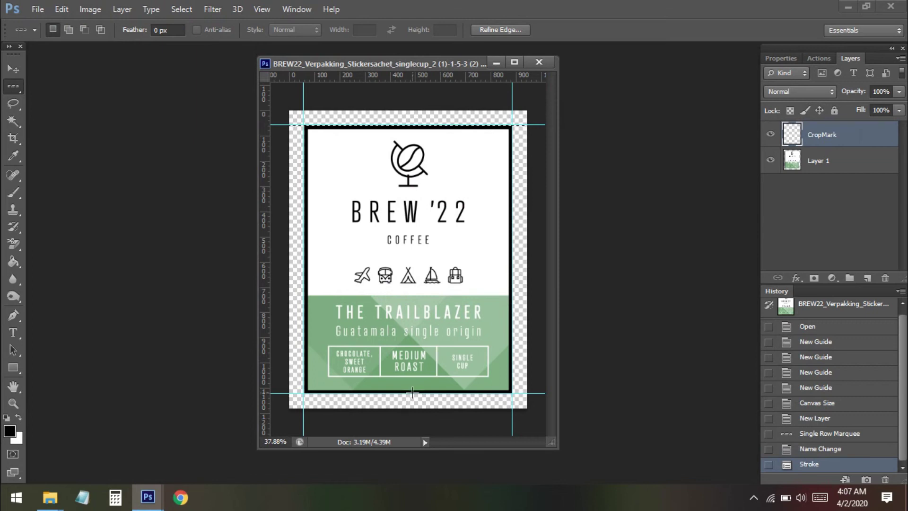
pyautogui.hotkey('alt', 'e')
pyautogui.press('s')
pyautogui.press('Return')
# Select a single-pixel row on the bottom guide and stroke it 1 px black.
pyautogui.click(412, 392)
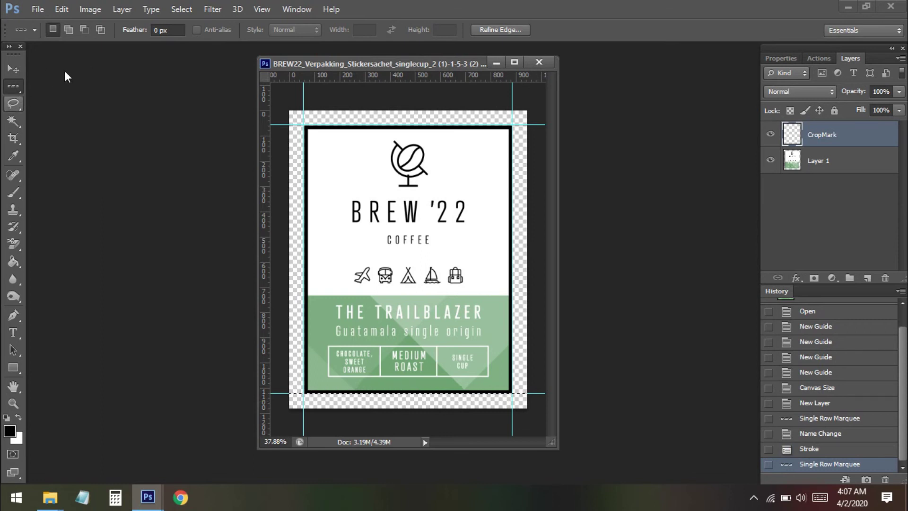
pyautogui.click(62, 9)
pyautogui.click(118, 202)
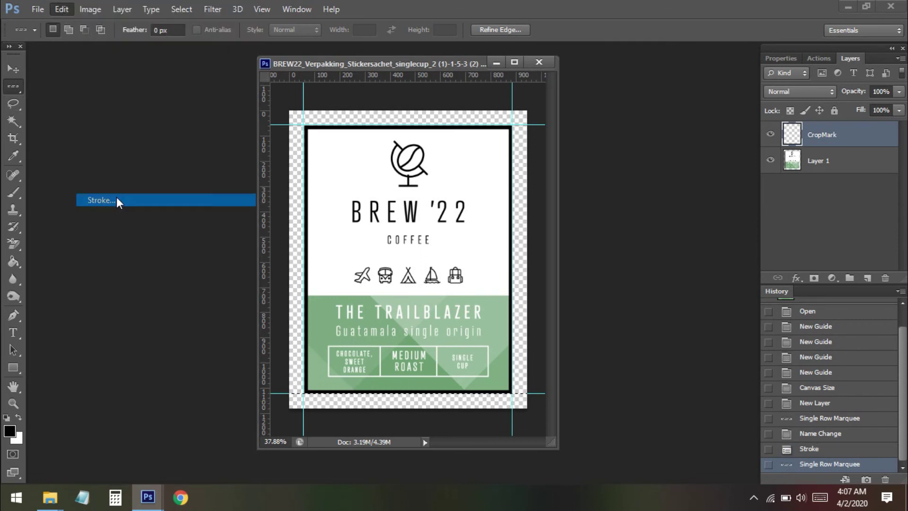
pyautogui.click(640, 140)
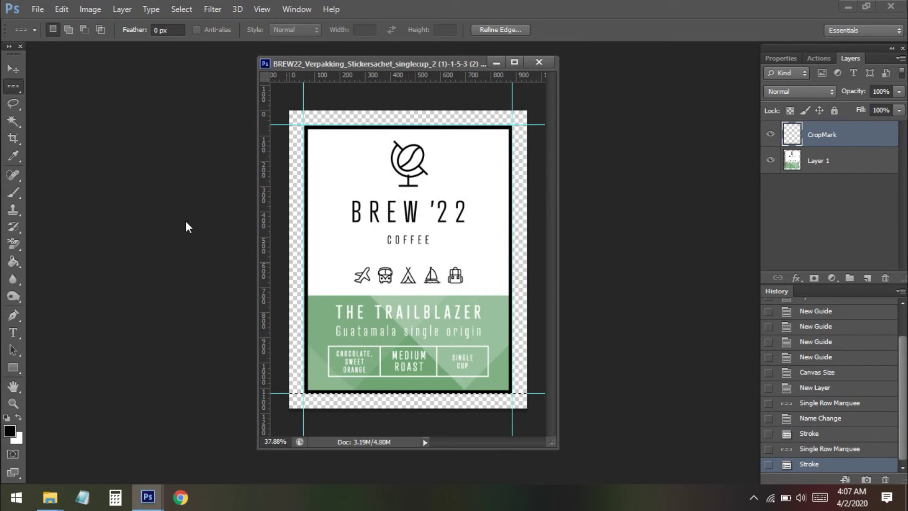
pyautogui.rightClick(18, 90)
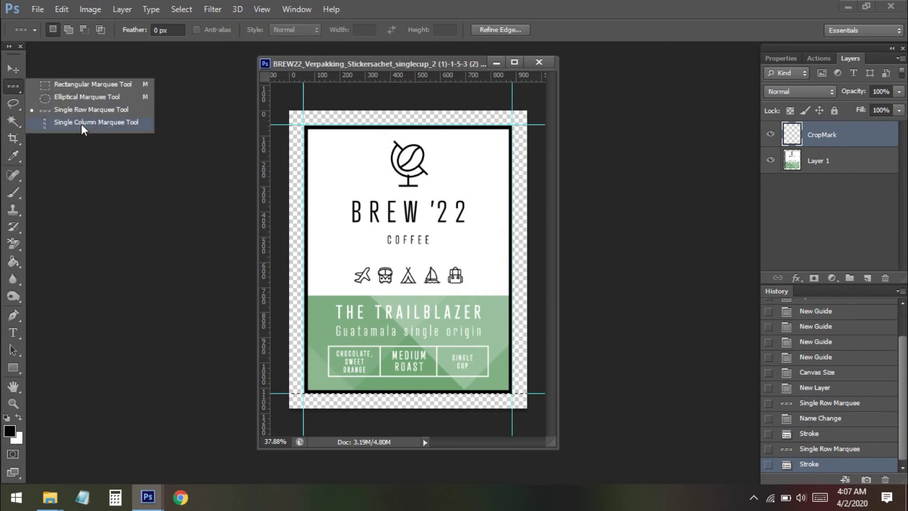
# Draw a 1 px black line along the left guide with a Single Column Marquee selection.
pyautogui.click(96, 124)
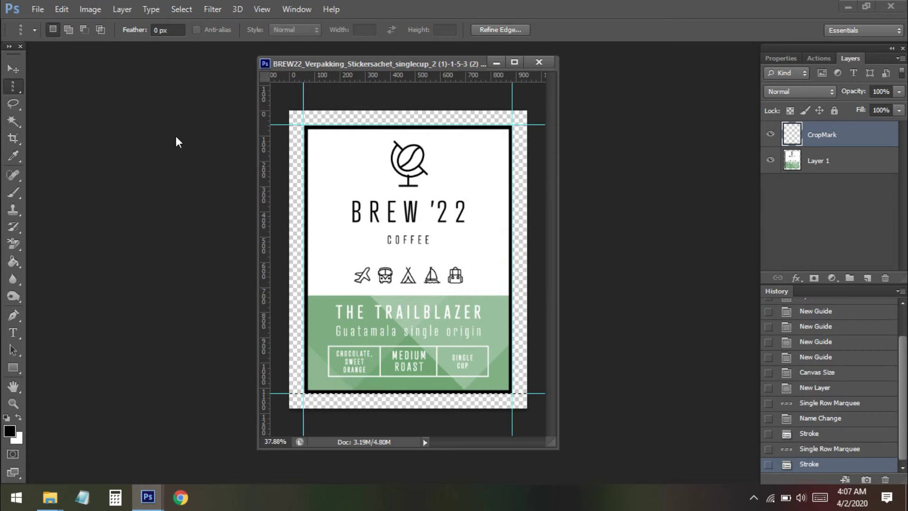
pyautogui.click(303, 163)
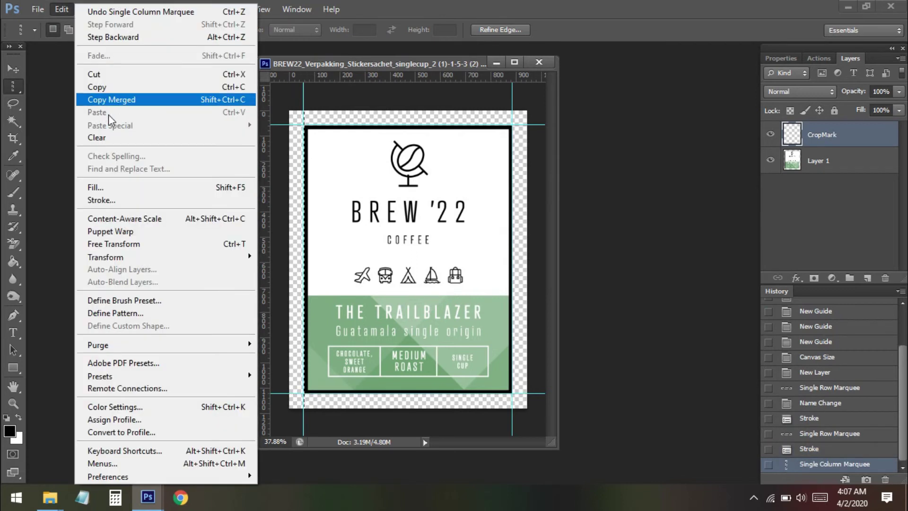
pyautogui.click(61, 9)
pyautogui.click(115, 200)
pyautogui.click(640, 139)
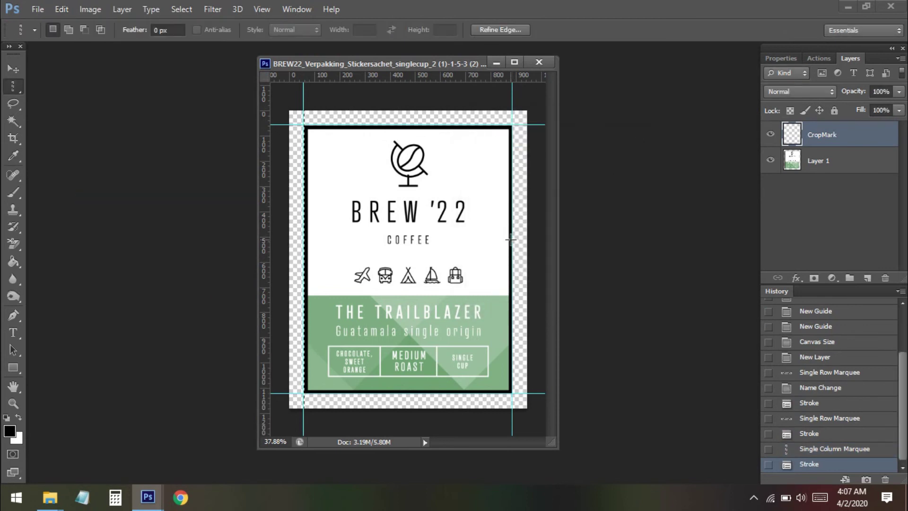
# Stroke a 1 px black line along the right guide, then deselect.
pyautogui.click(511, 240)
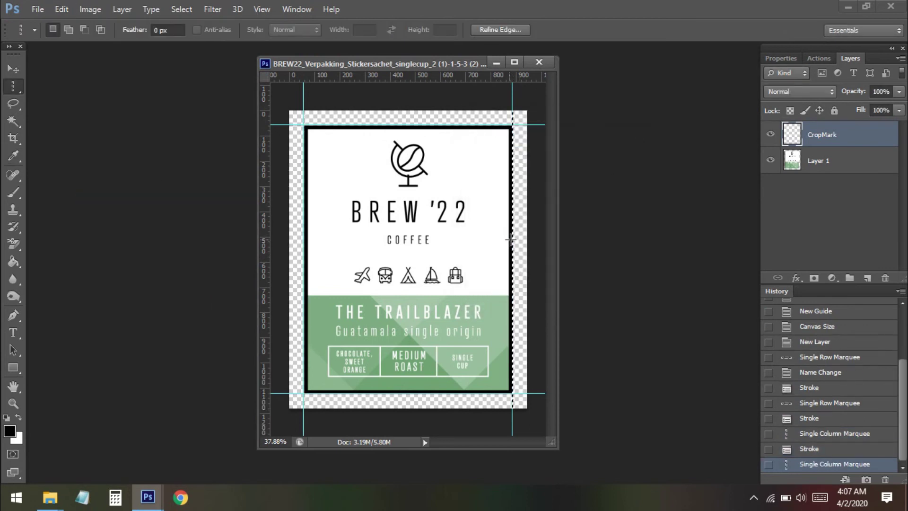
pyautogui.click(62, 9)
pyautogui.click(115, 200)
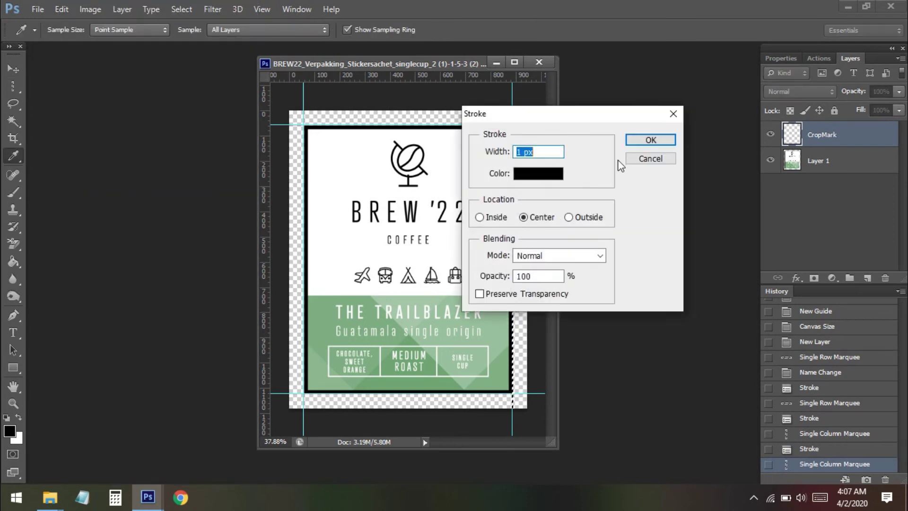
pyautogui.click(639, 140)
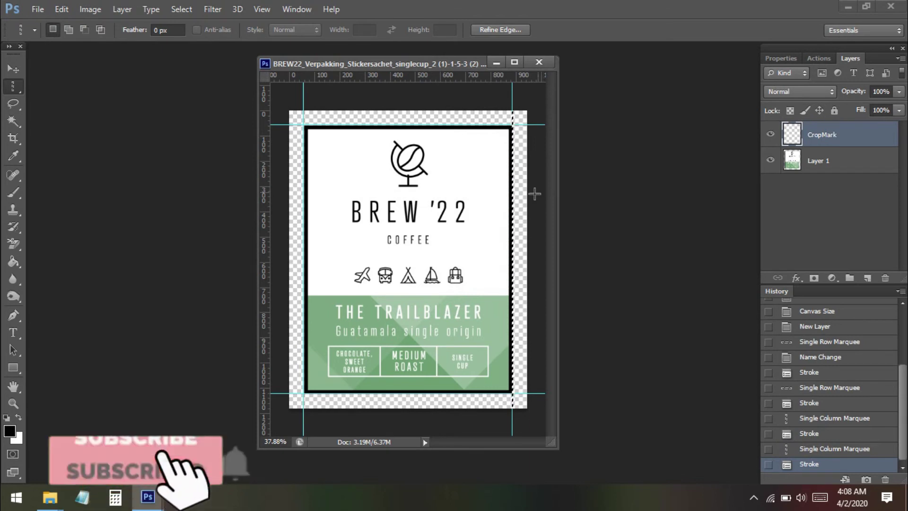
pyautogui.hotkey('ctrl', 'd')
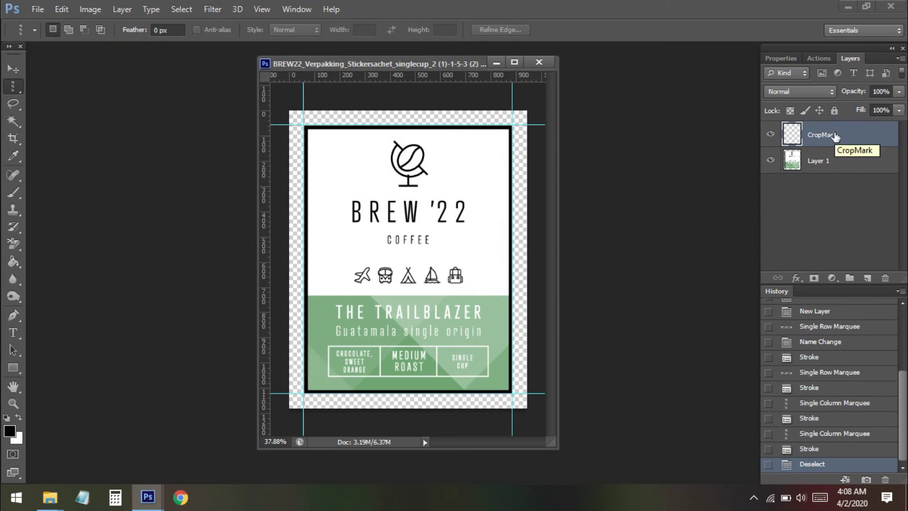
# Marquee-select the trim area between the guide intersections and cut the lines out with Ctrl+X.
pyautogui.rightClick(21, 84)
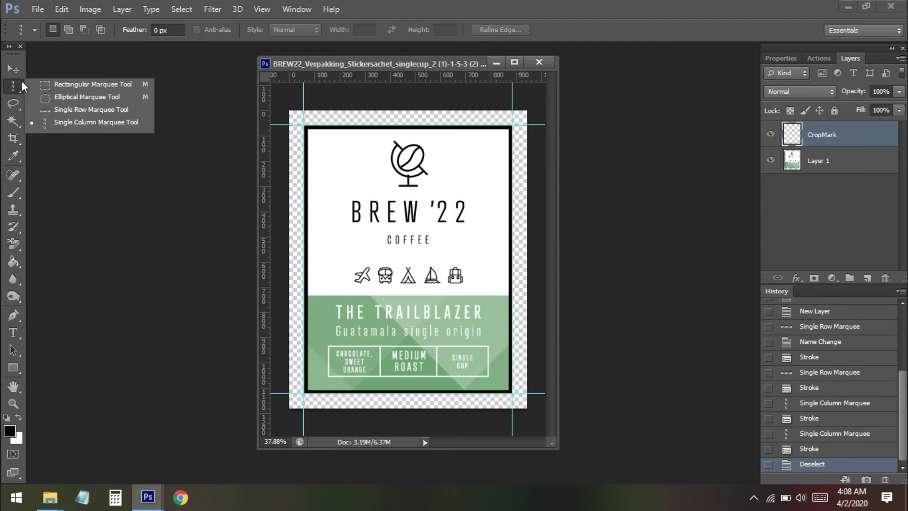
pyautogui.click(67, 86)
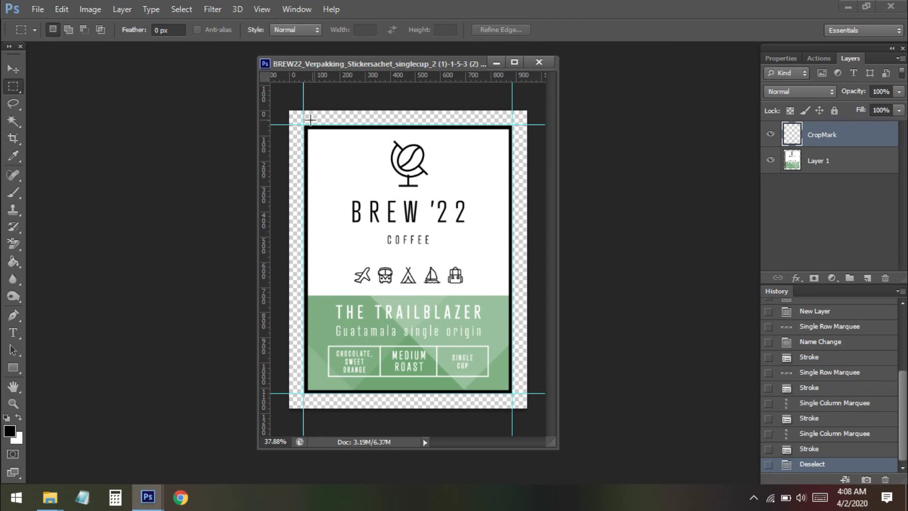
pyautogui.scroll(1, 303, 130)
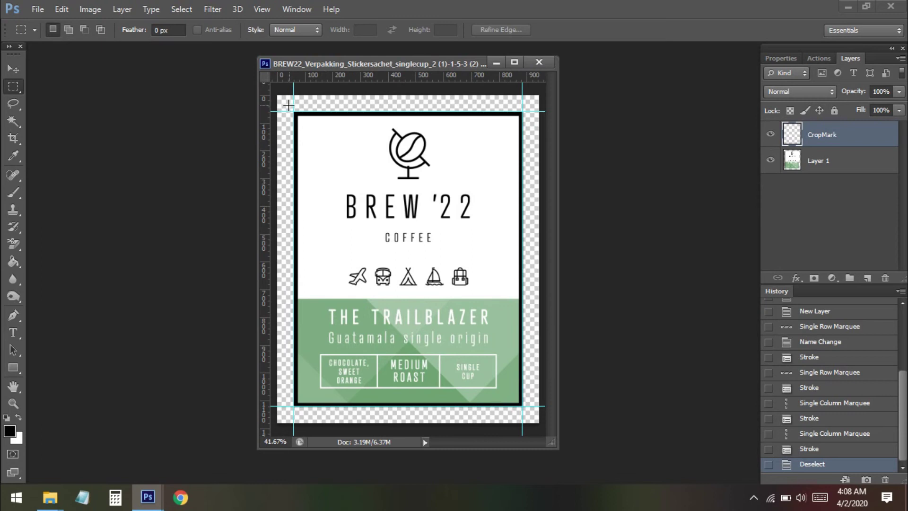
pyautogui.moveTo(288, 105); pyautogui.dragTo(529, 411)
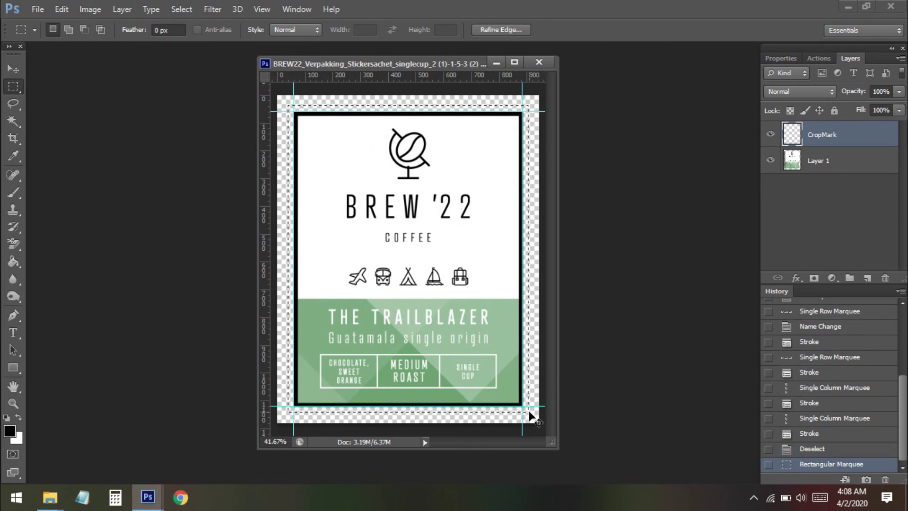
pyautogui.hotkey('ctrl', 'x')
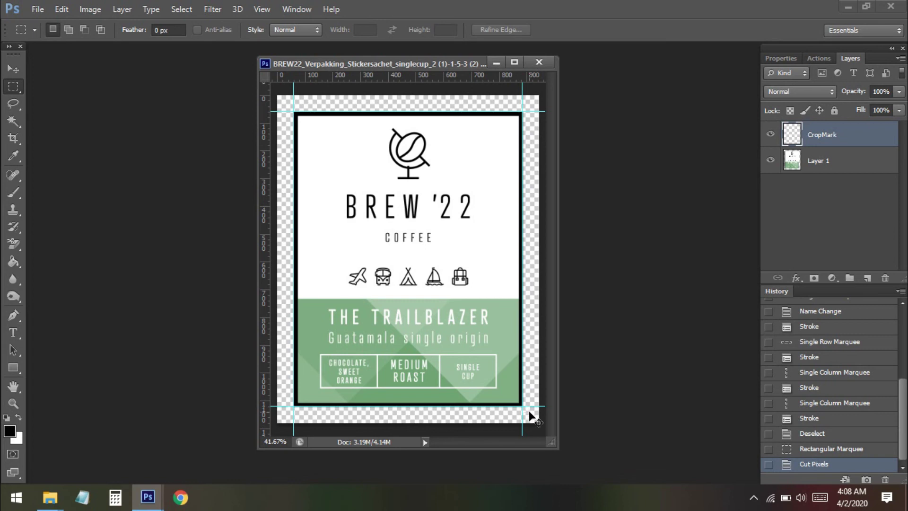
# Save the label to the Desktop as a Photoshop PDF with the High Quality Print preset.
pyautogui.hotkey('ctrl', 'shift', 's')
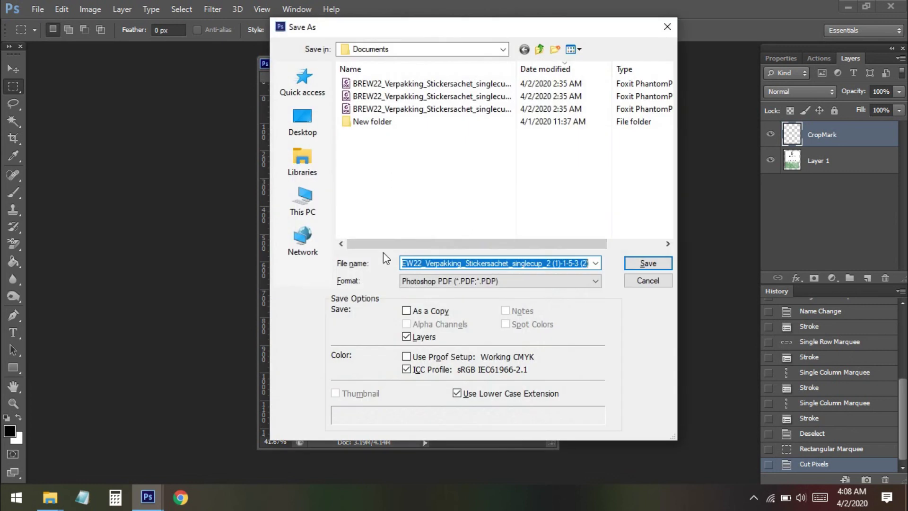
pyautogui.click(323, 113)
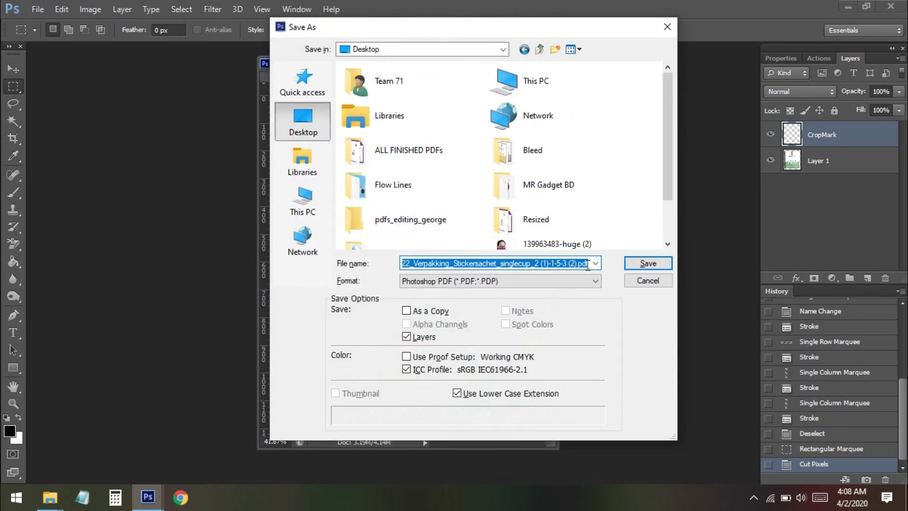
pyautogui.click(644, 268)
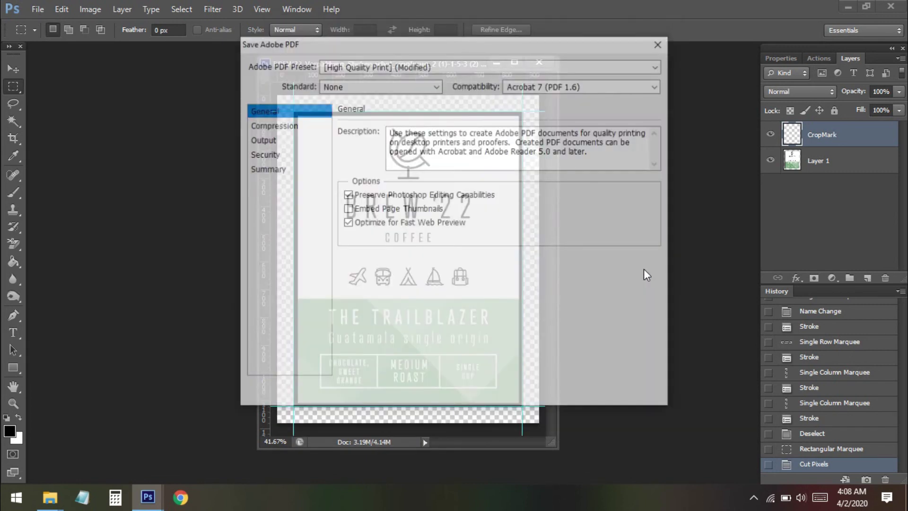
pyautogui.click(591, 393)
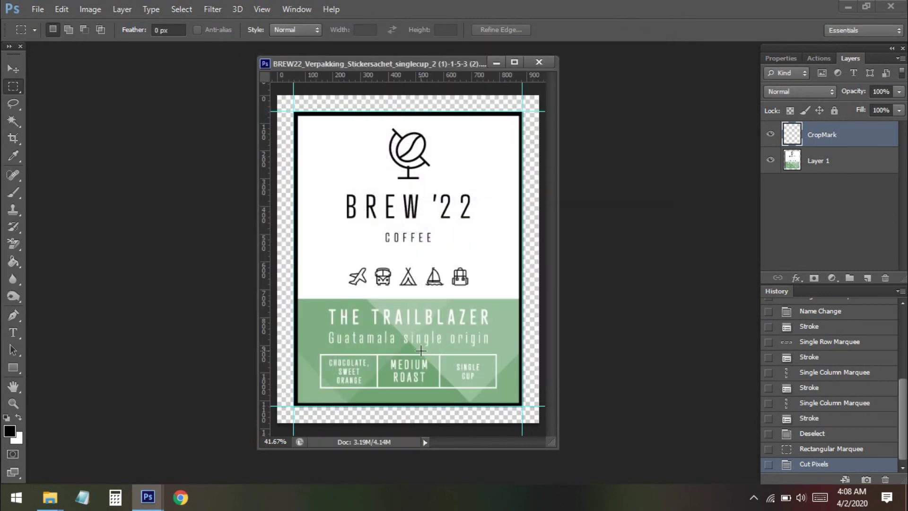
# Open the saved BREW22 PDF in Foxit, check its crop marks, and collapse the Text Recognition notice.
pyautogui.click(848, 6)
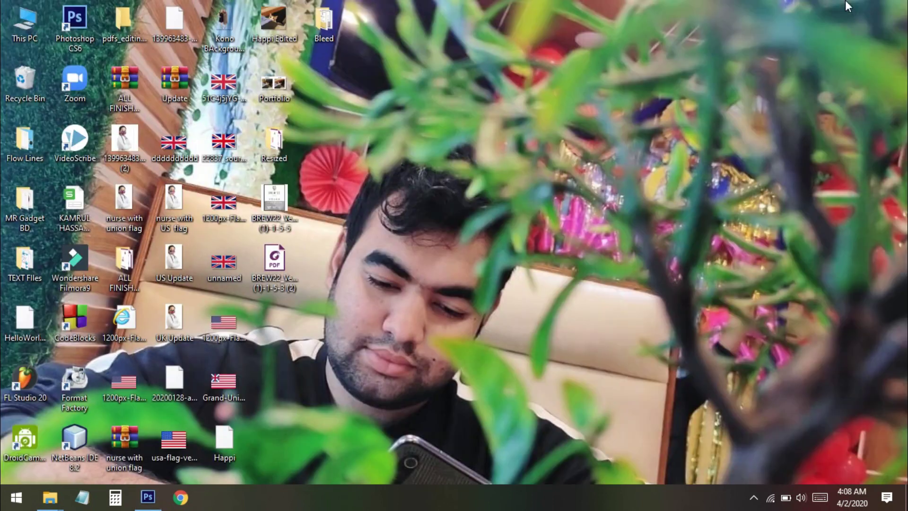
pyautogui.click(278, 268)
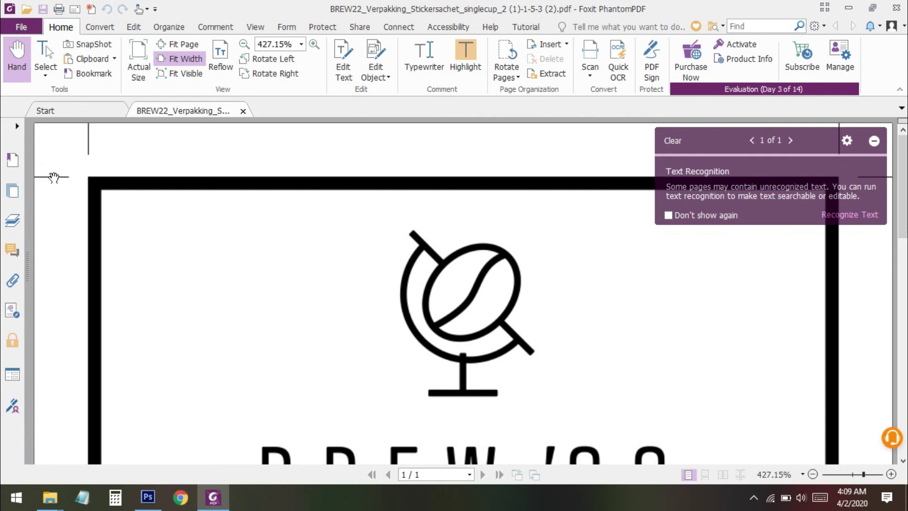
pyautogui.scroll(-3, 149, 220)
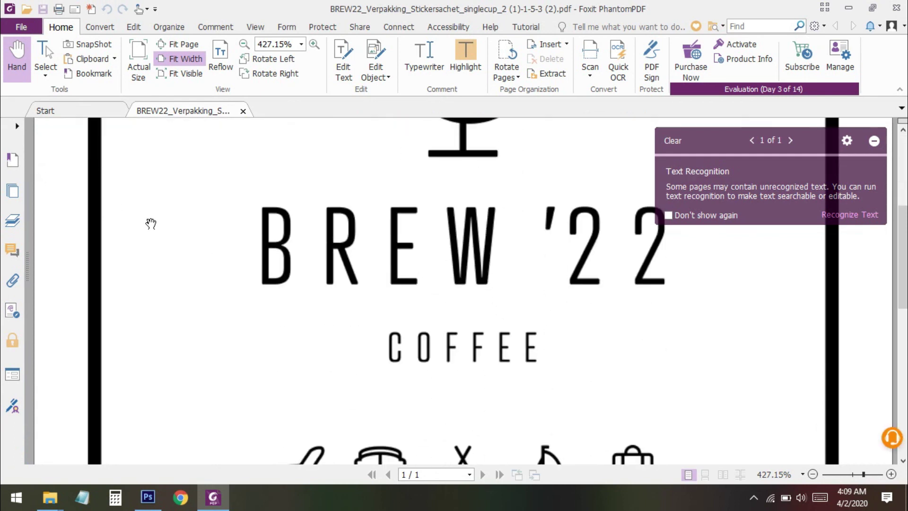
pyautogui.scroll(3, 170, 385)
pyautogui.press('alt')
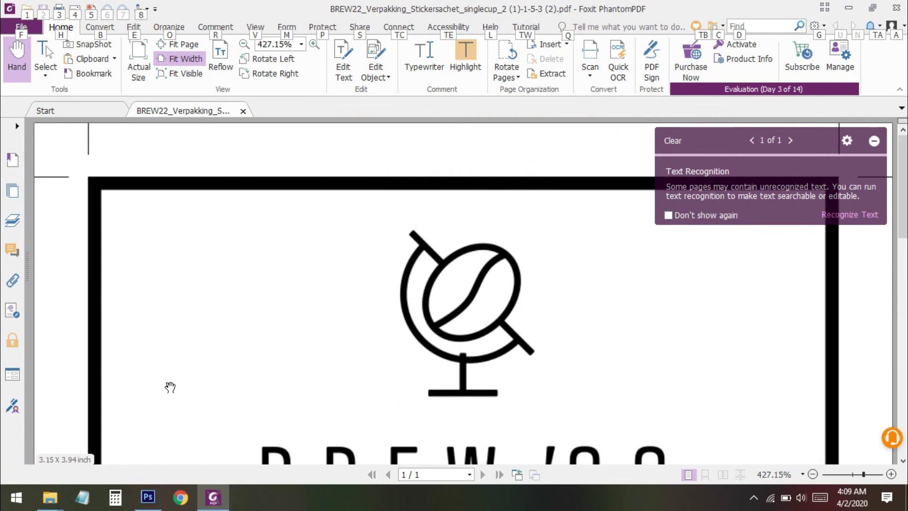
pyautogui.press('alt')
pyautogui.click(874, 141)
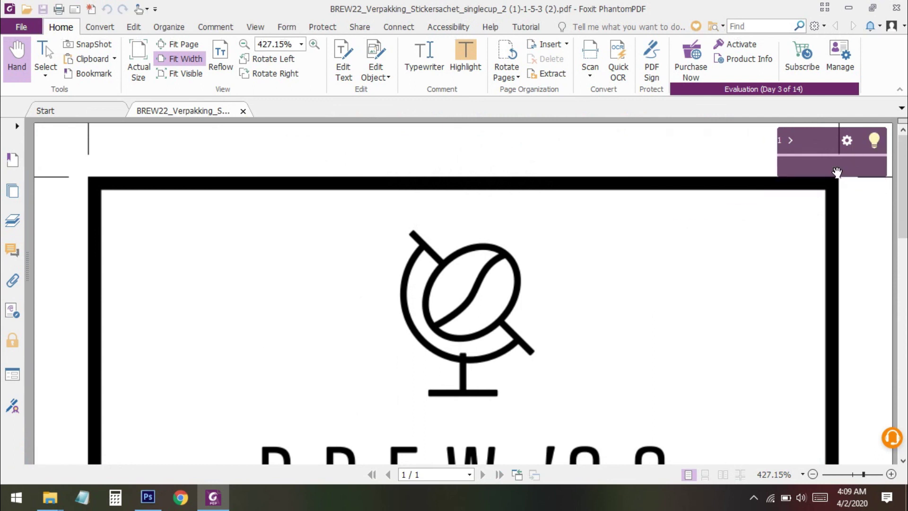